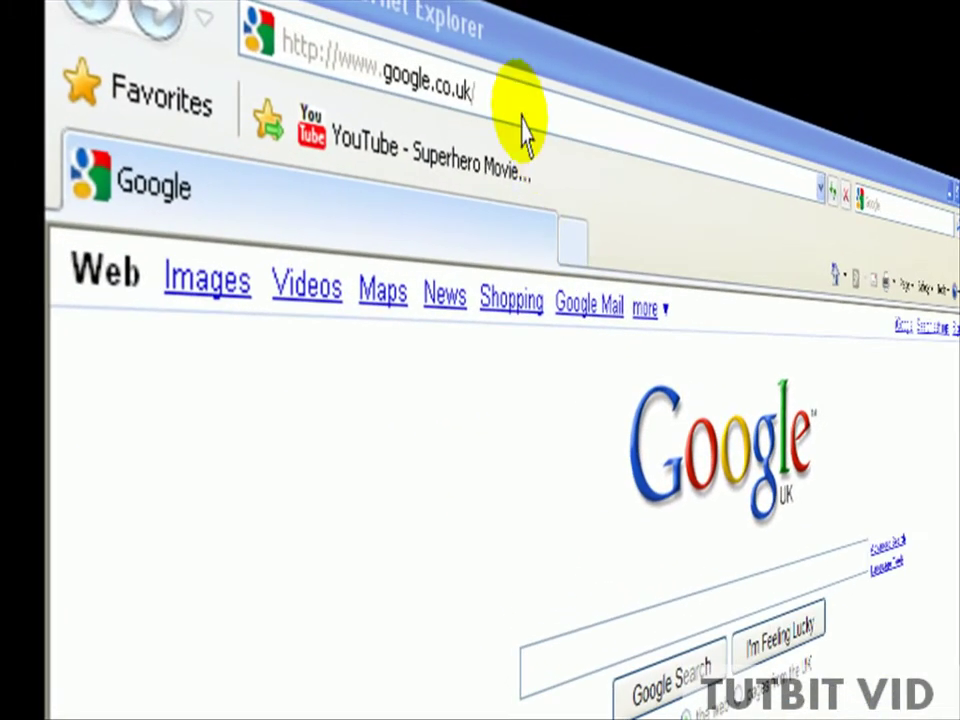
Step: Change the address from google.co.uk to google.com/dictionary and load the Google Dictionary page
left_click(519, 103)
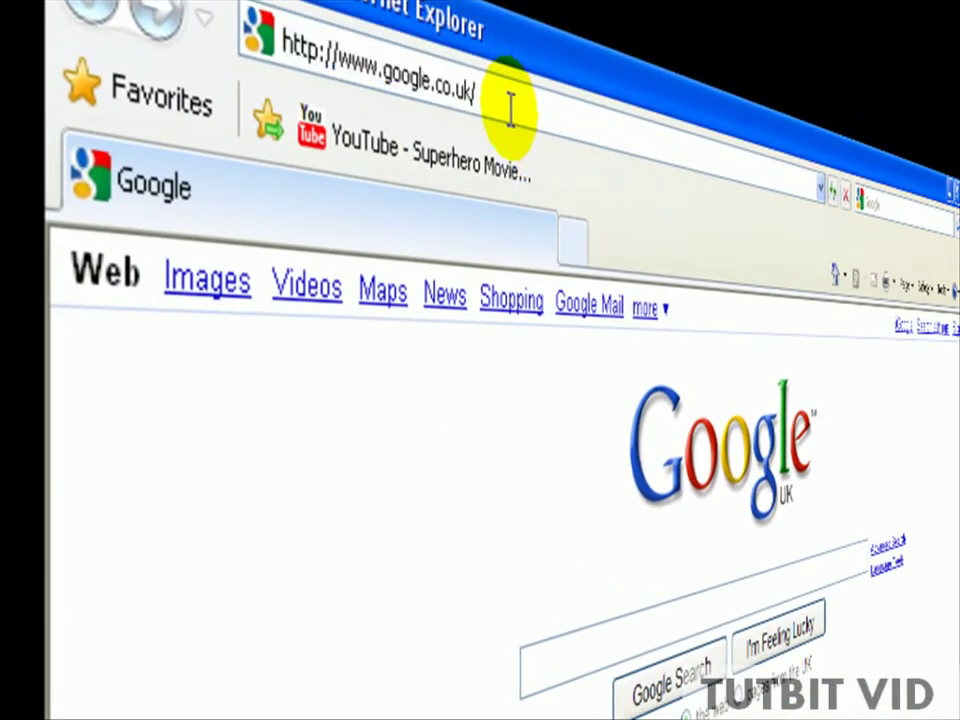
mouse_move(476, 90)
left_mouse_down()
mouse_move(440, 95)
mouse_move(448, 100)
left_mouse_up()
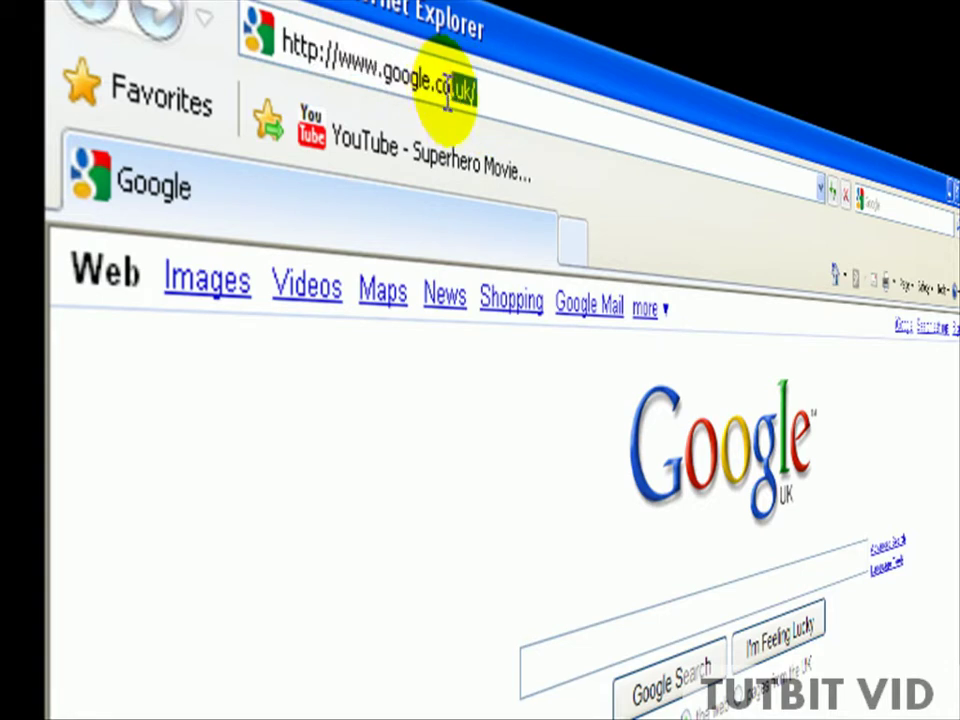
type("m/d")
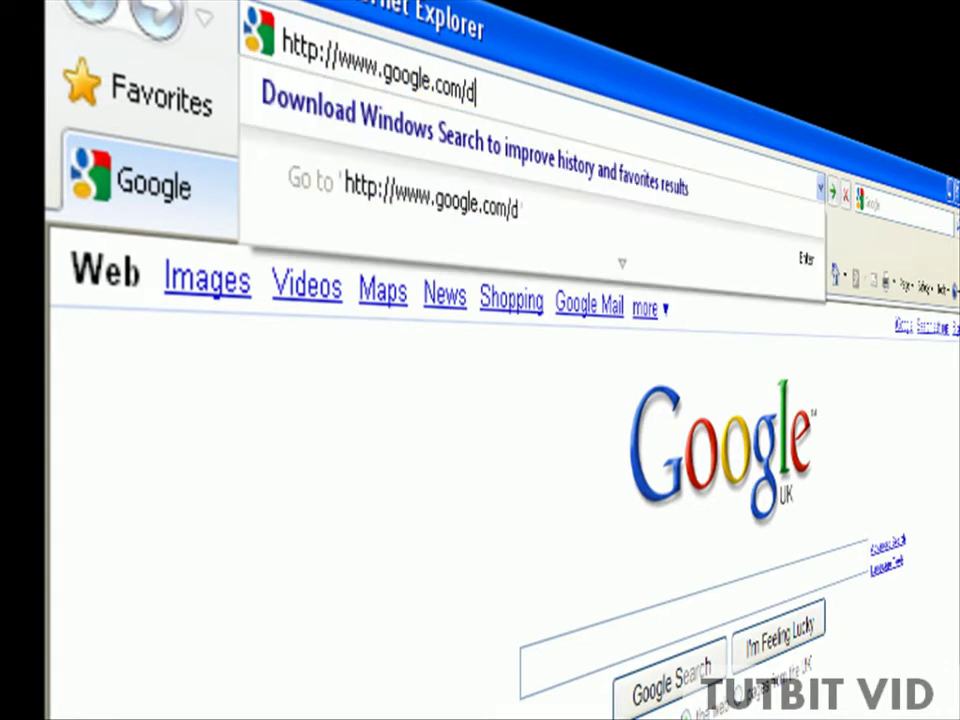
type("ictionary")
key("Return")
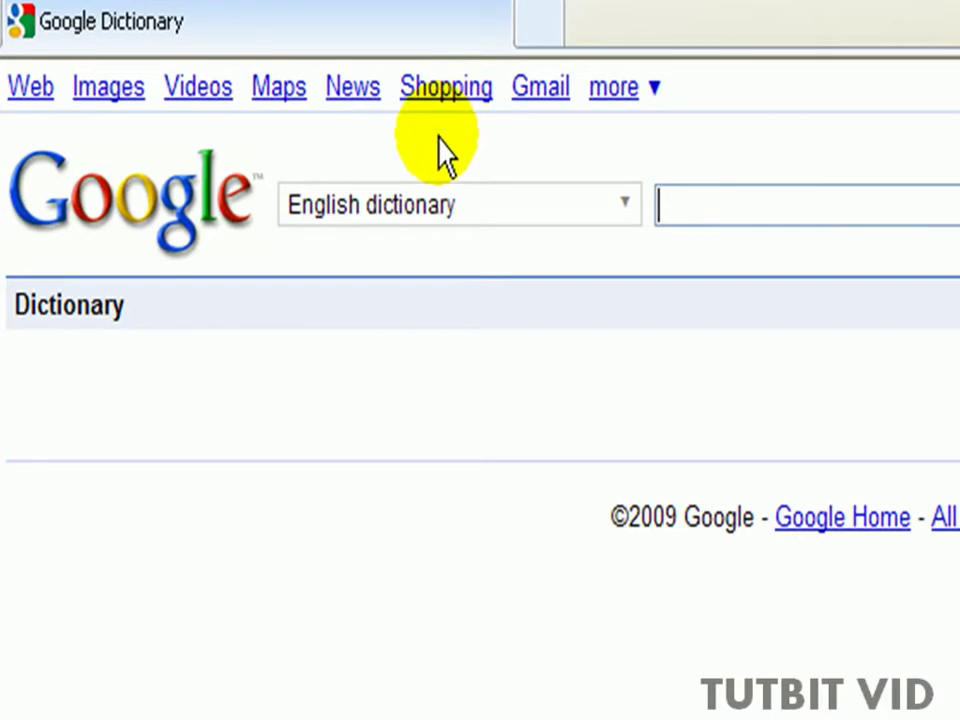
left_click(480, 226)
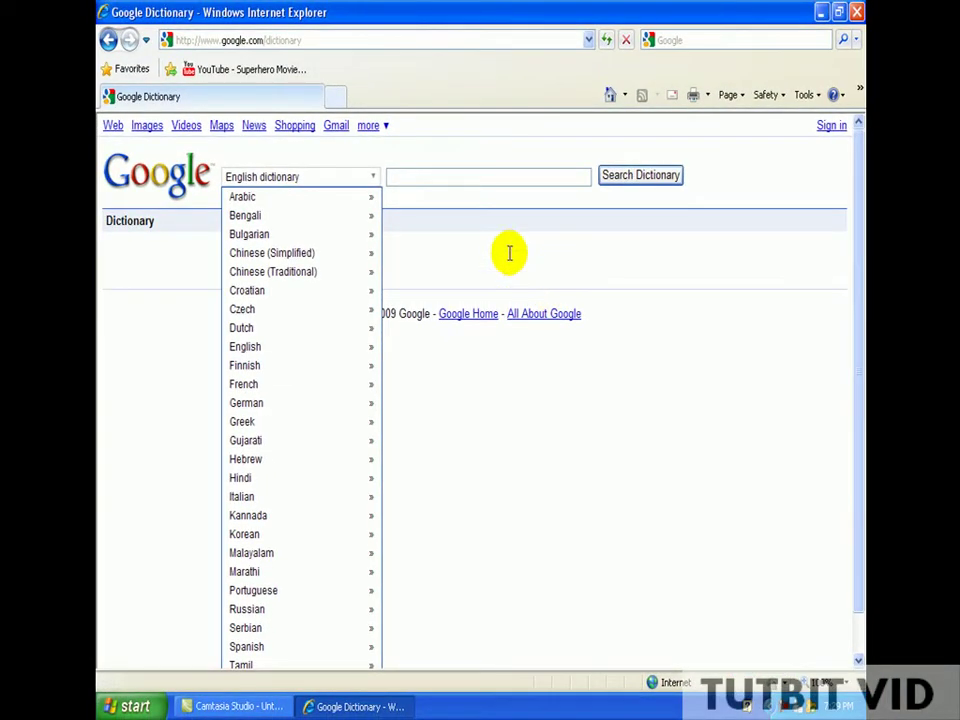
left_click(507, 256)
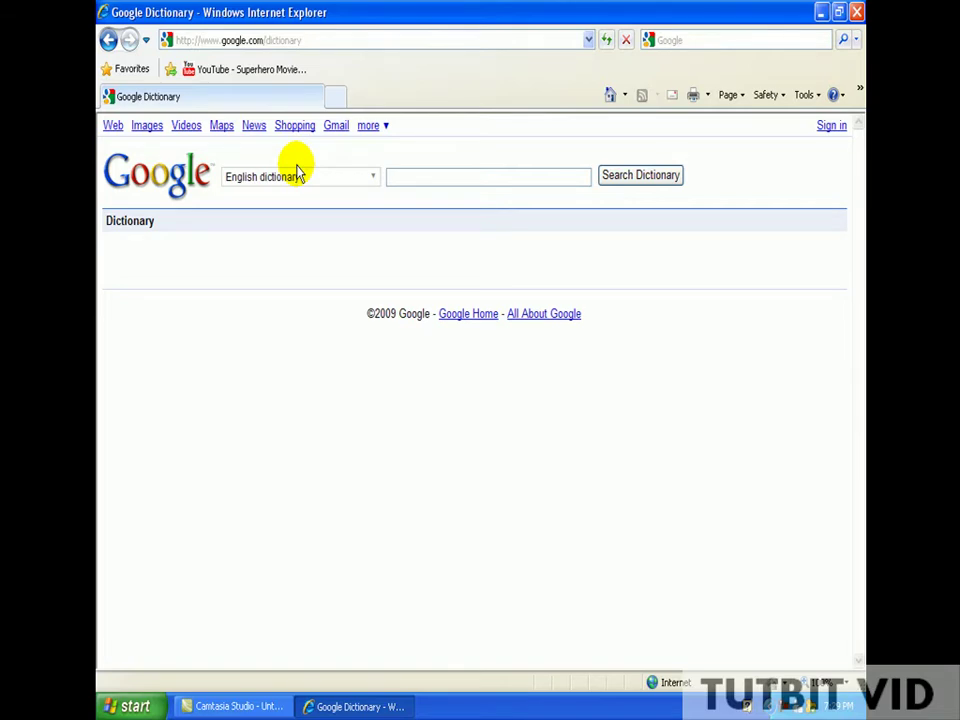
Step: Search Google Dictionary for 'computers' to show its English definitions and web definitions
left_click(435, 167)
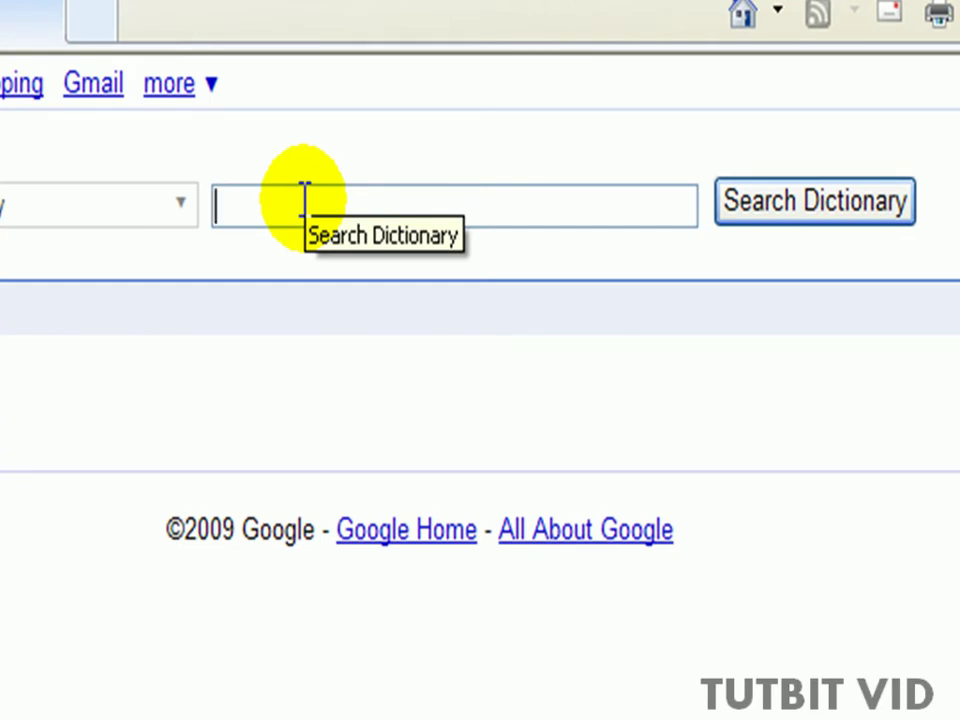
type("computers")
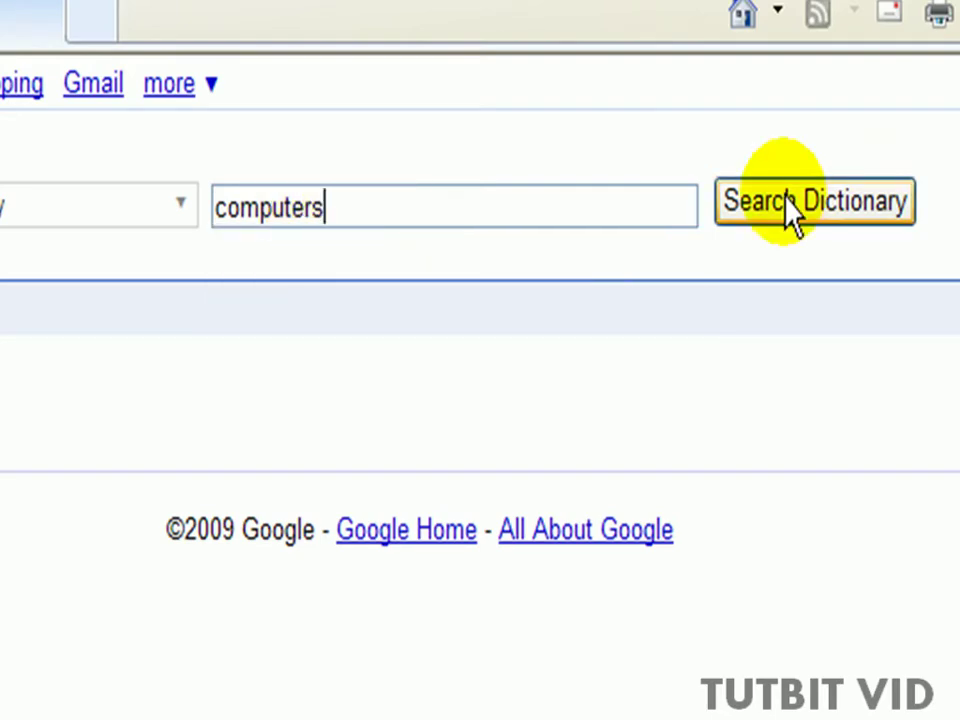
left_click(860, 205)
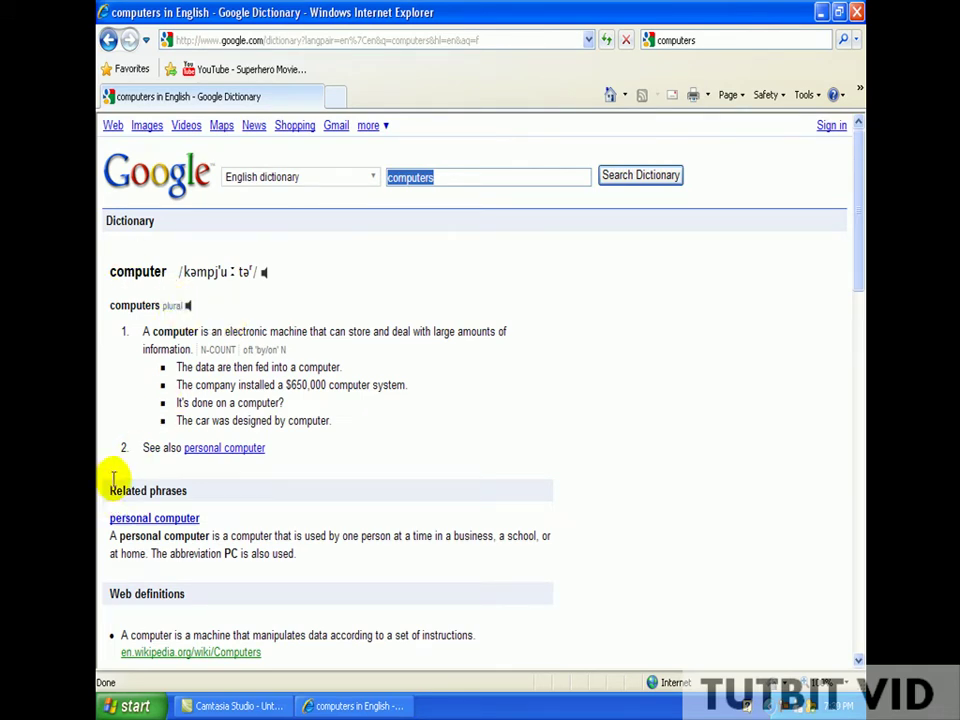
scroll(155, 505, "down", 1)
scroll(140, 450, "down", 3)
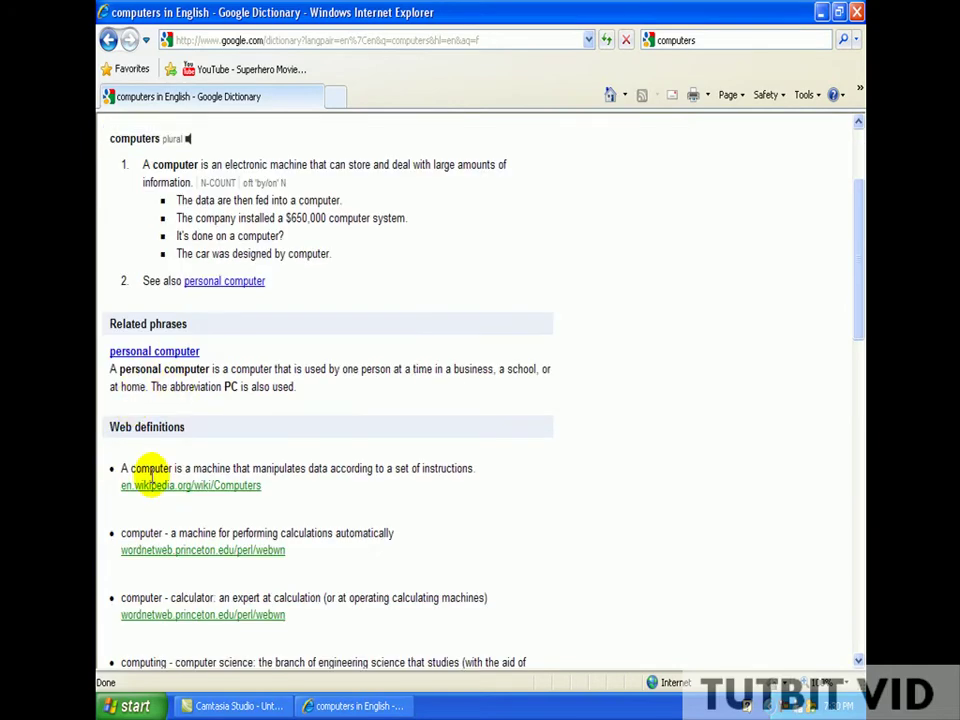
scroll(150, 480, "down", 2)
scroll(140, 500, "down", 2)
scroll(133, 512, "down", 6)
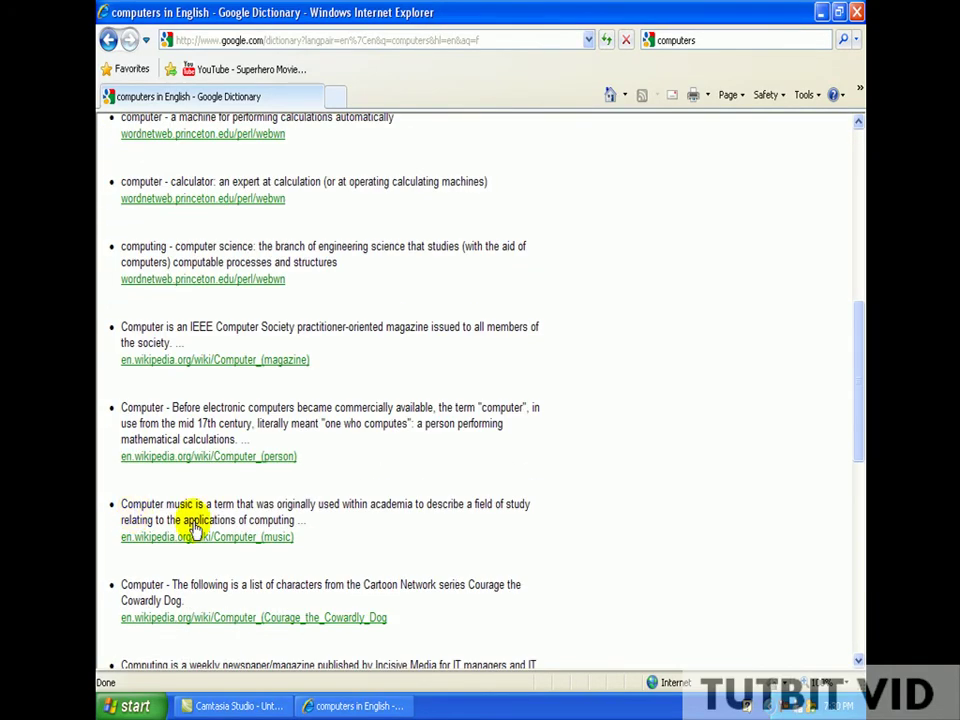